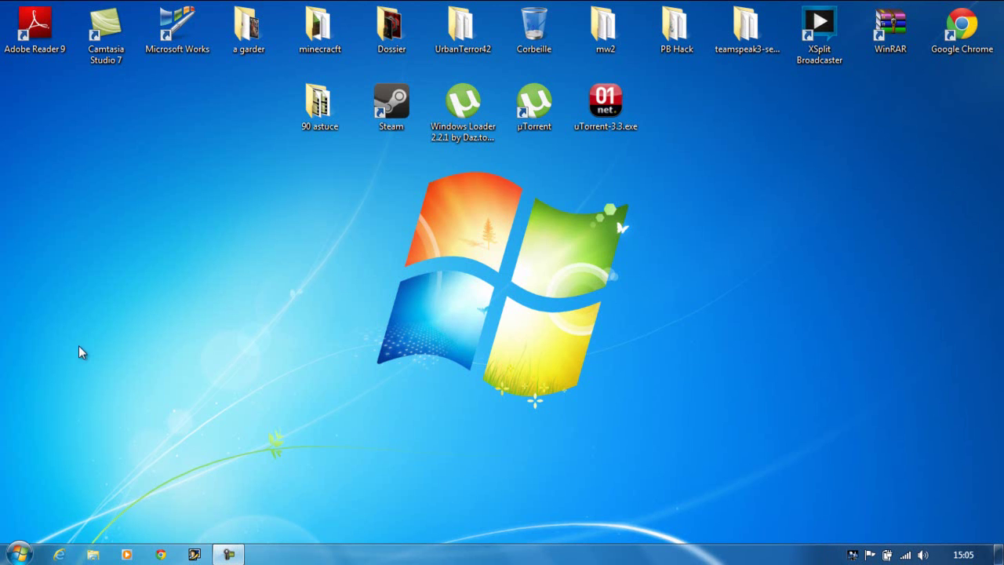
- Search the Documents library for "s" to check the search box's suggestions, and close the window
left_click(17, 554)
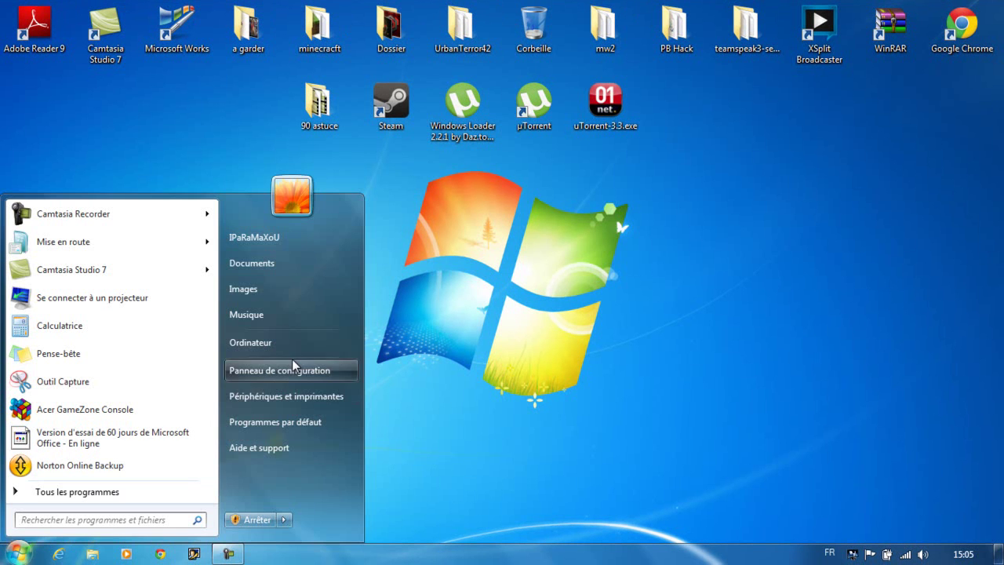
left_click(278, 265)
left_click(714, 132)
type("y")
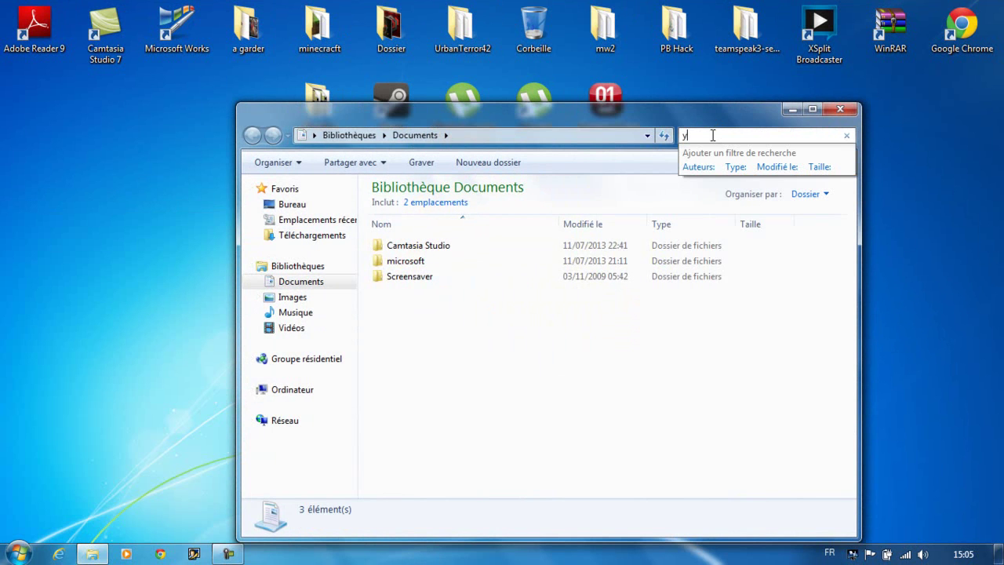
key("BackSpace")
type("s")
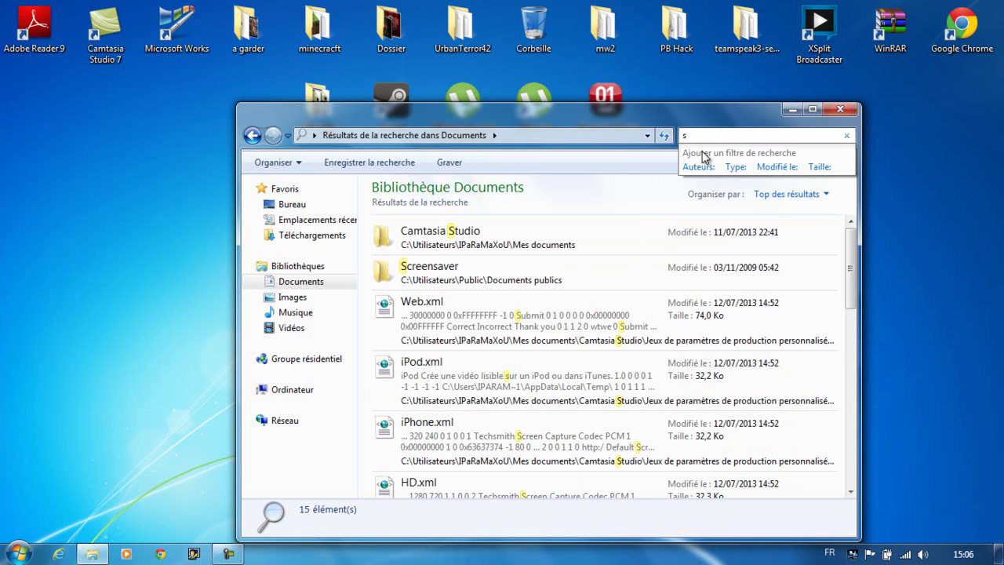
left_click(729, 193)
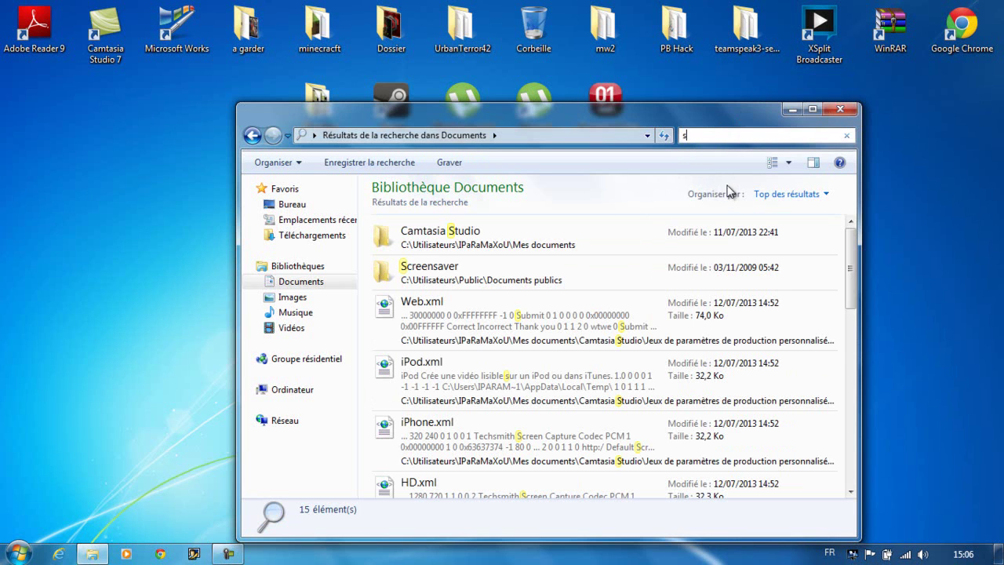
left_click(832, 109)
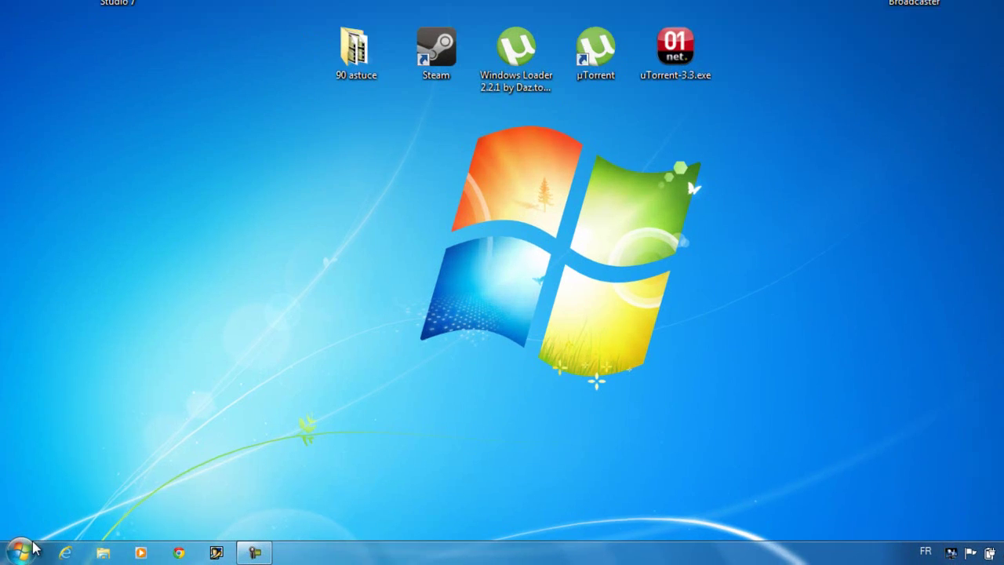
- Search the computer's programs for "regedit" and launch regedit.exe
left_click(17, 553)
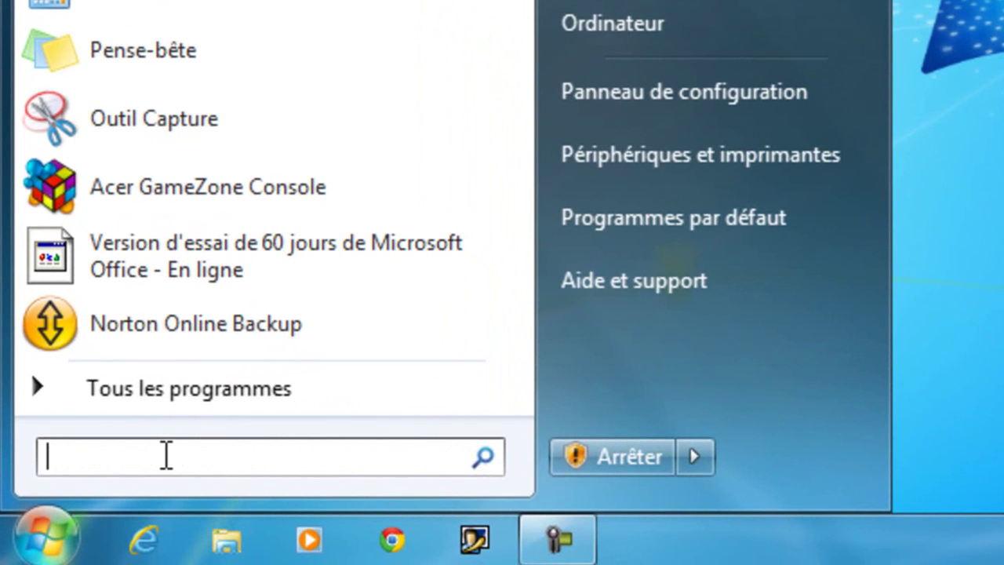
type("reg")
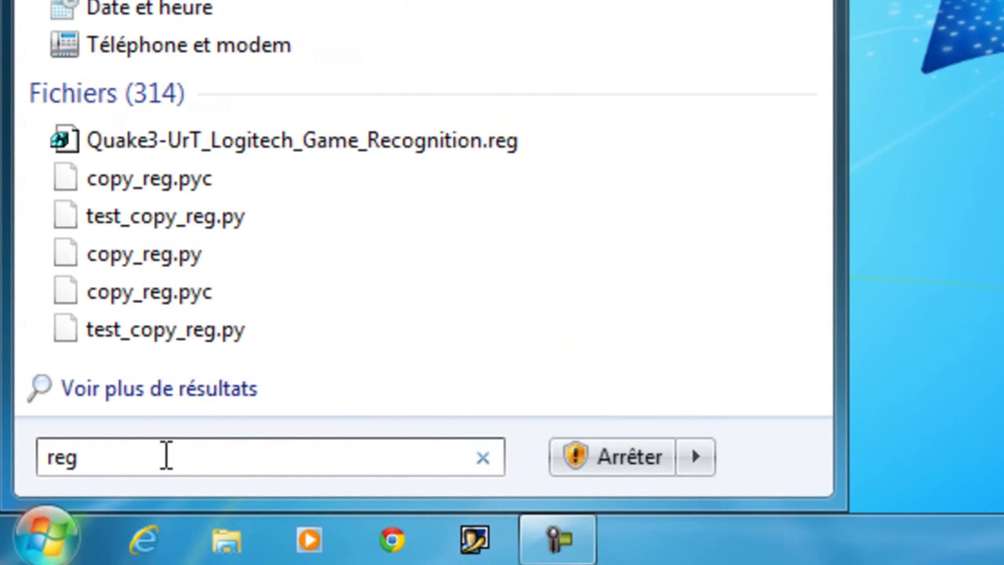
key("BackSpace")
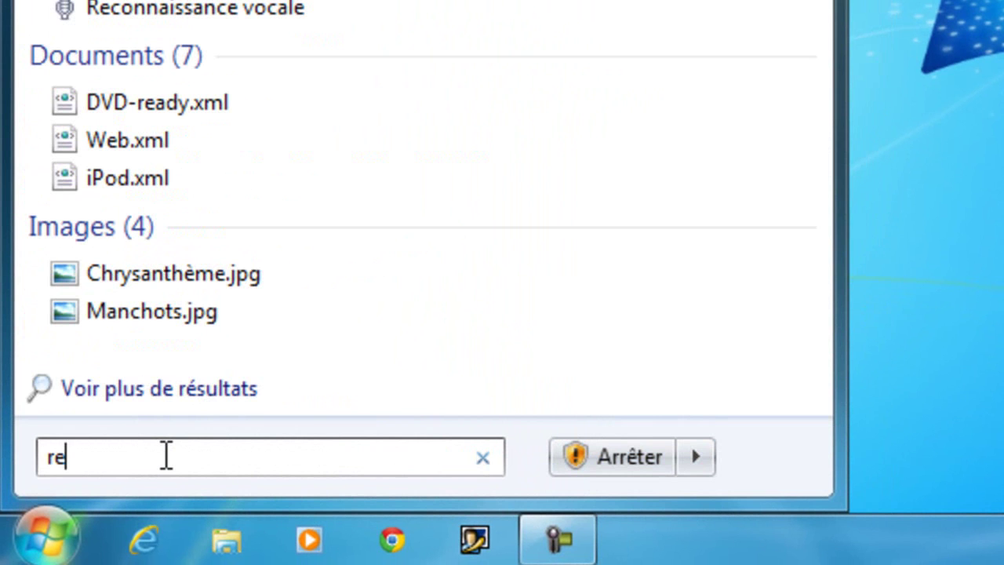
type("ge")
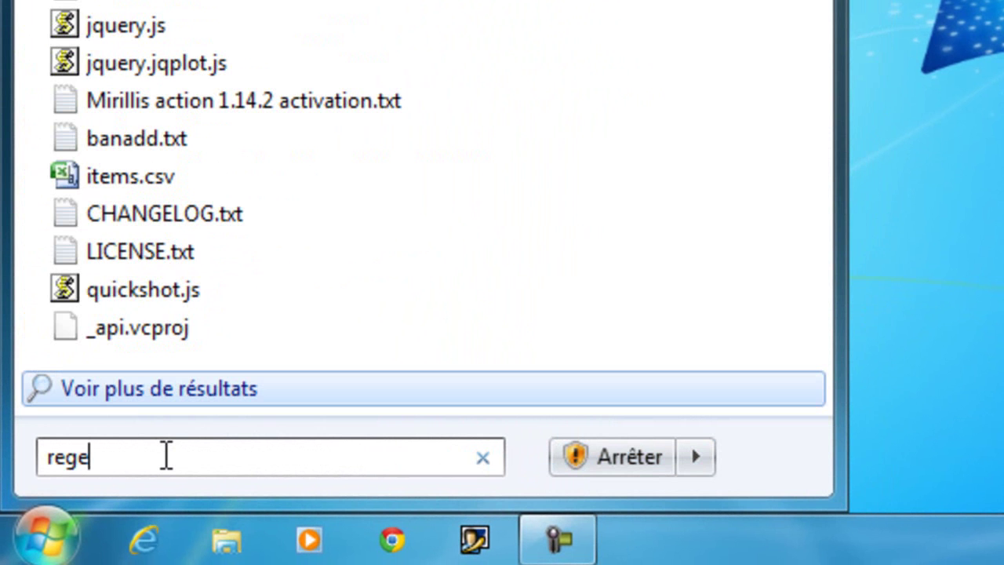
type("dit")
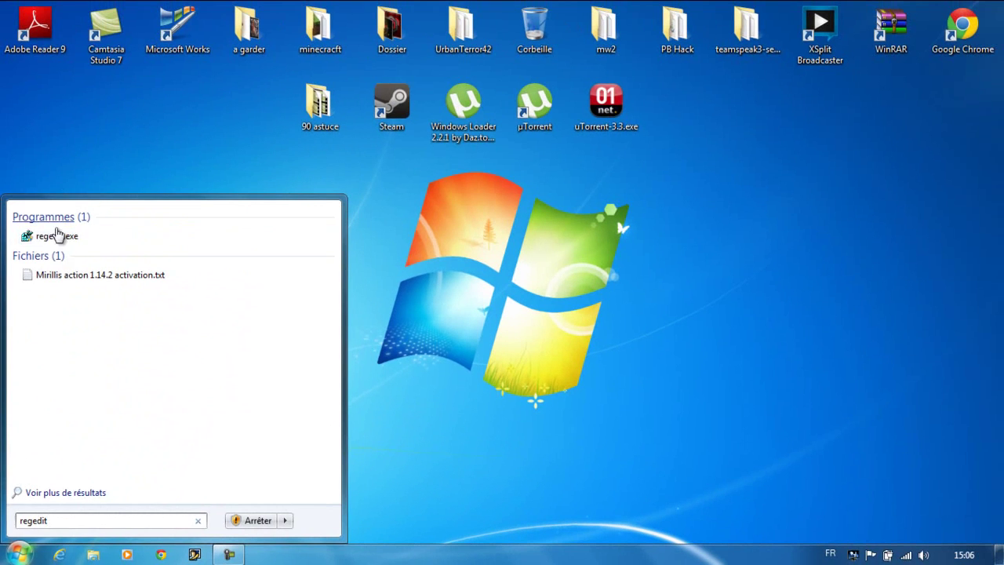
left_click(56, 236)
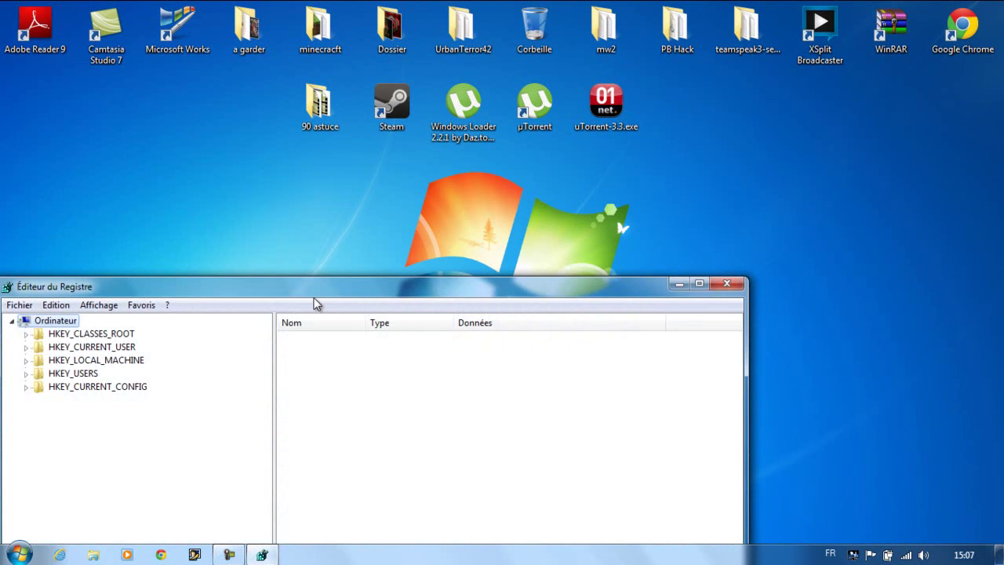
- Maximize the Registry Editor window and widen the key tree area
left_click_drag(314, 296, 461, 154)
double_click(461, 155)
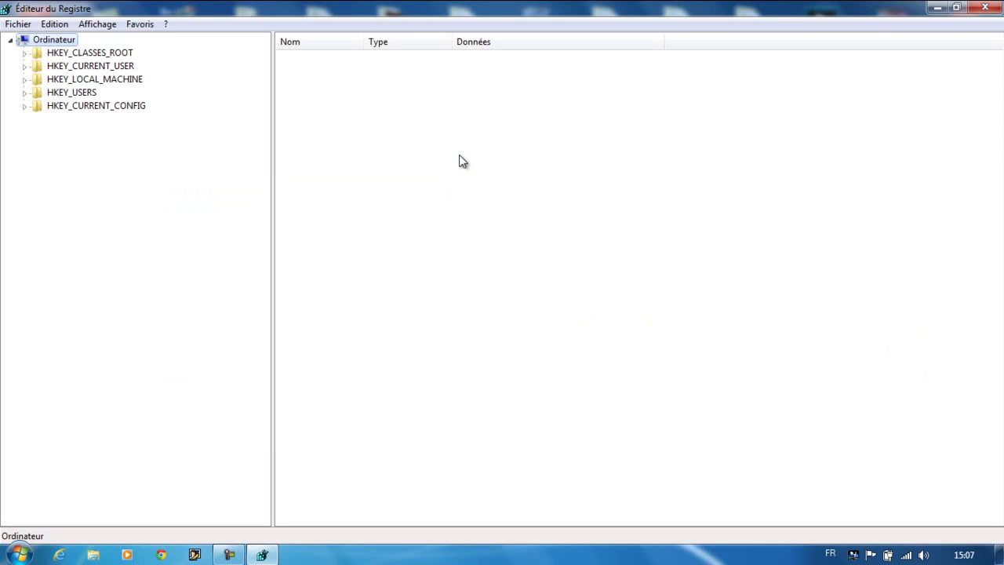
left_click_drag(273, 189, 448, 195)
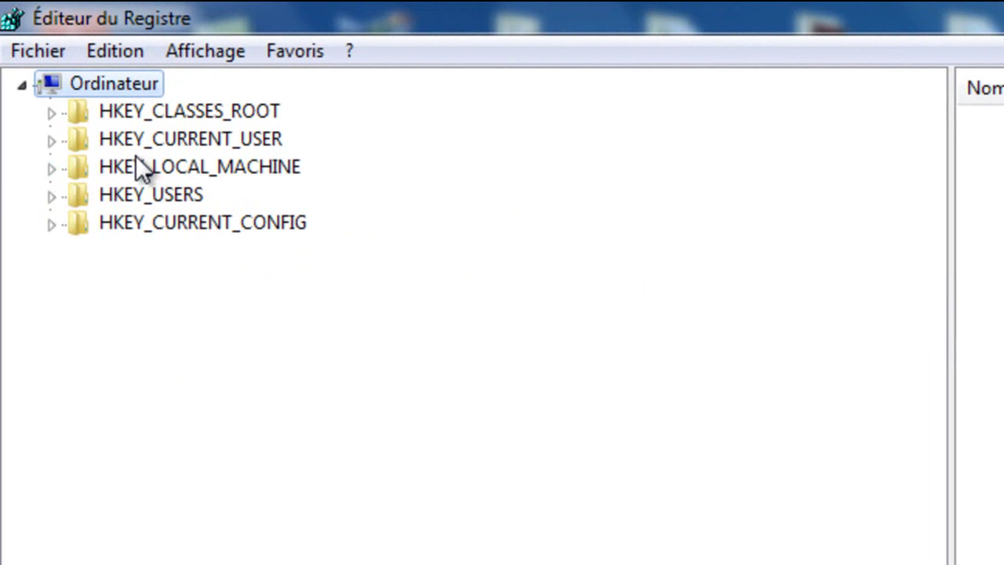
- Expand the registry tree to HKEY_CURRENT_USER\Software\Policies\Microsoft\Windows and show the subkeys of Windows
left_click(52, 140)
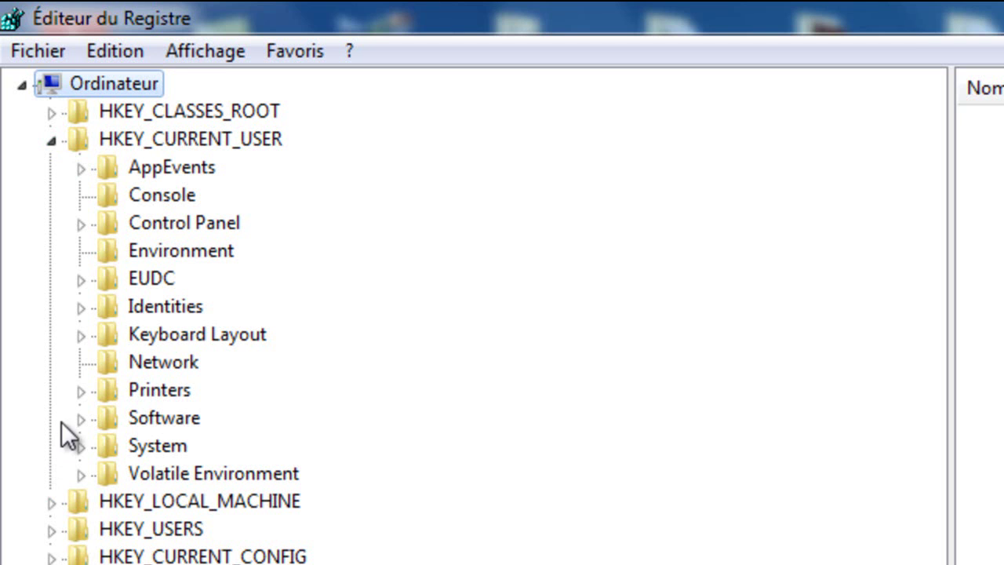
left_click(81, 419)
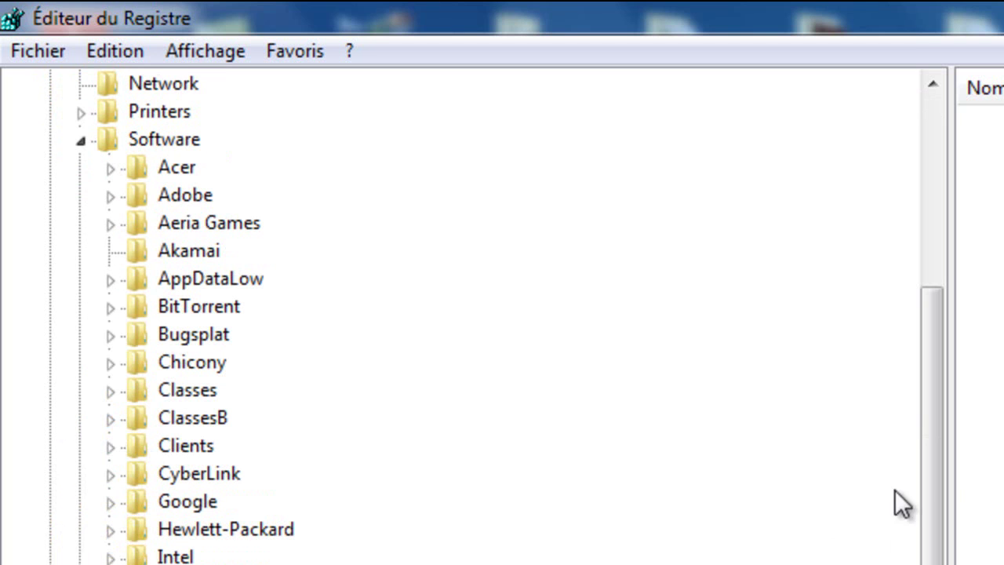
left_click_drag(933, 466, 930, 539)
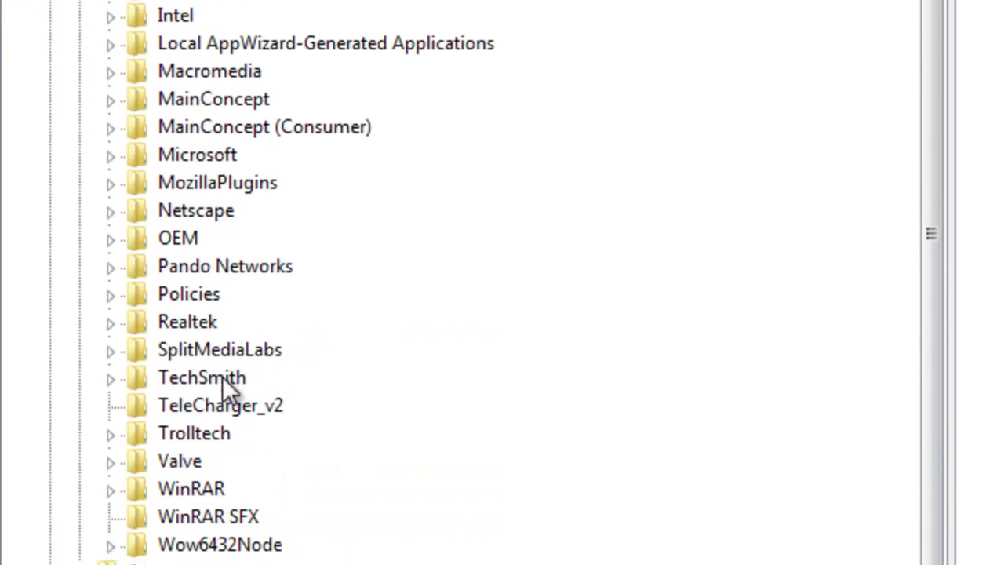
left_click(110, 295)
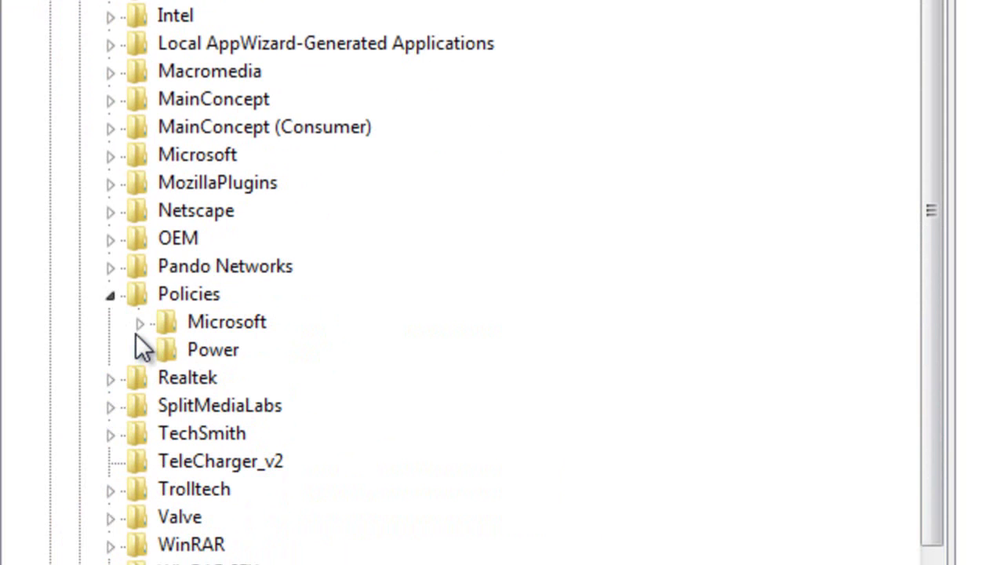
left_click(139, 323)
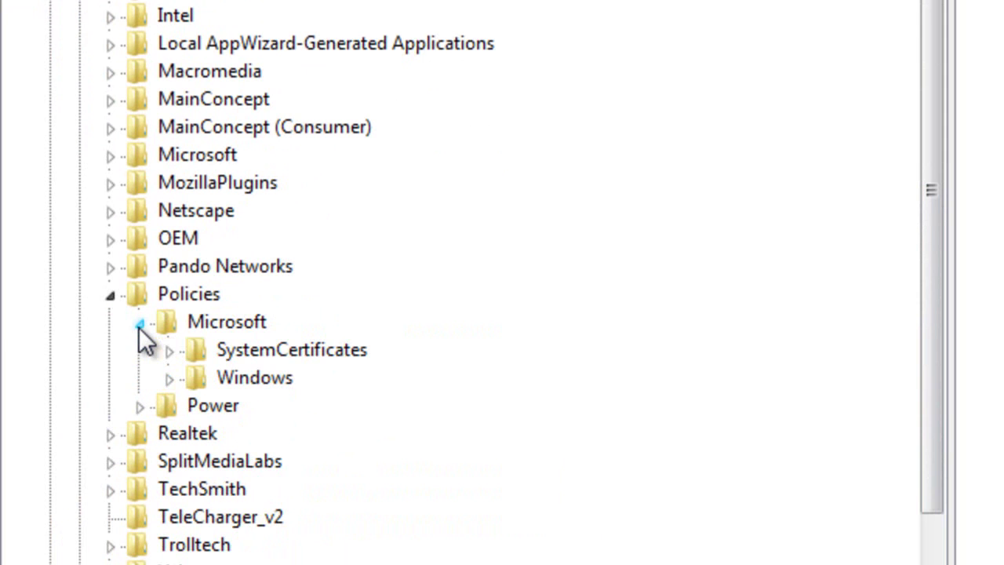
left_click(195, 376)
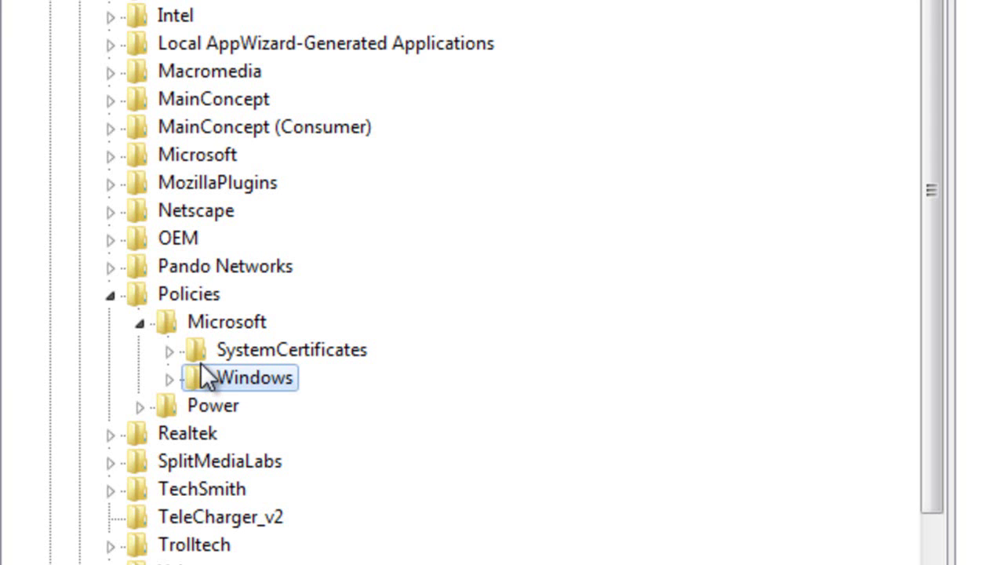
left_click(167, 378)
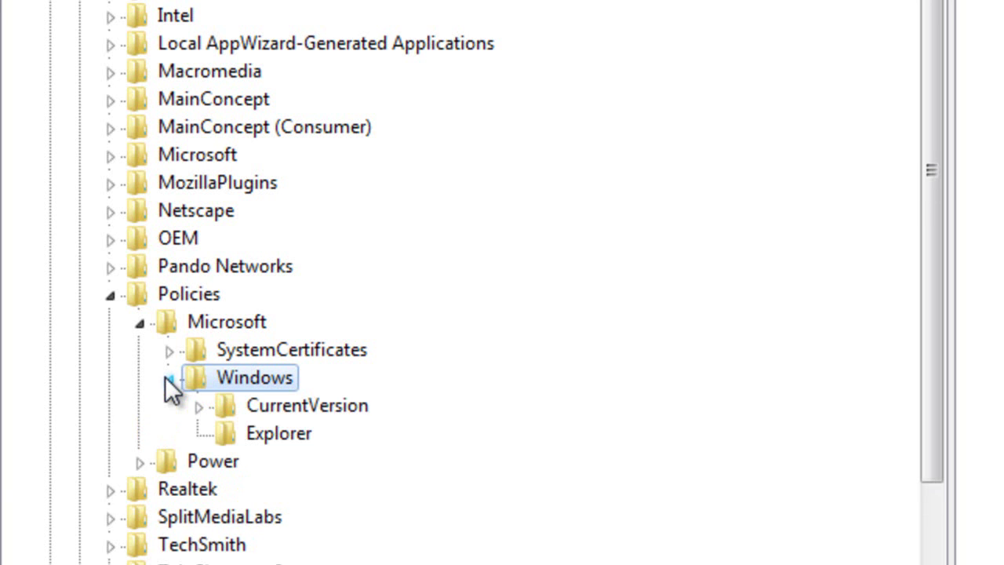
left_click(168, 379)
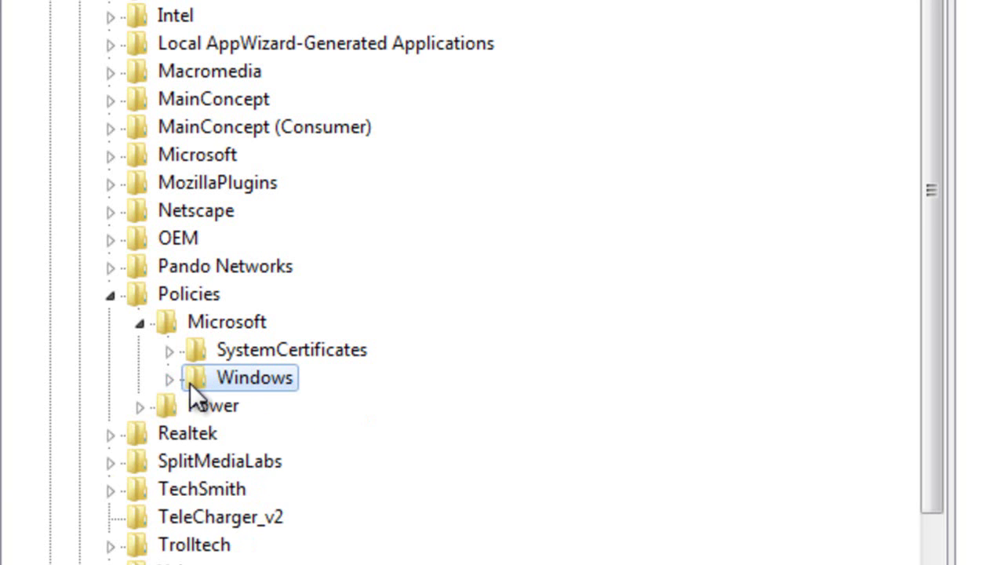
left_click(170, 378)
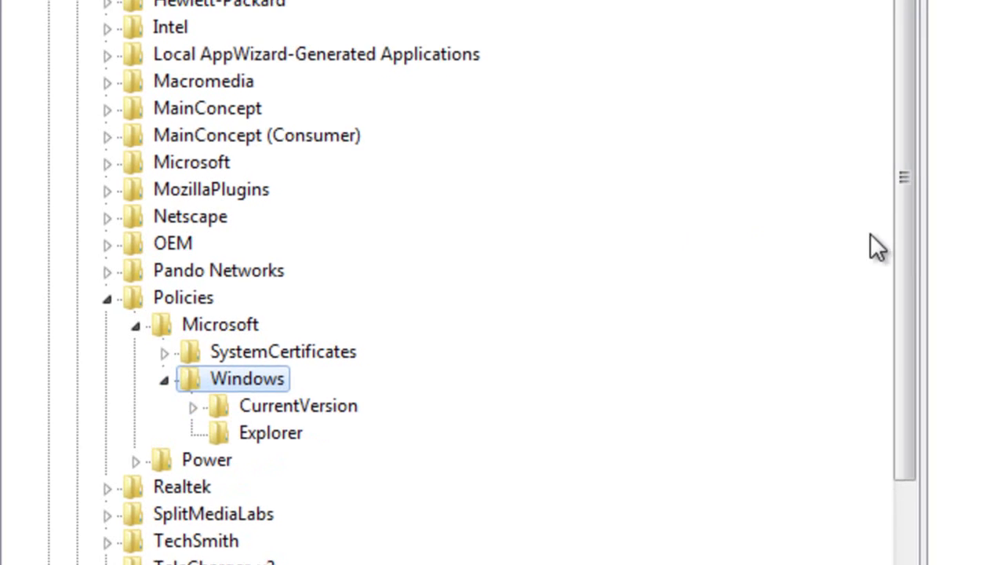
right_click(530, 196)
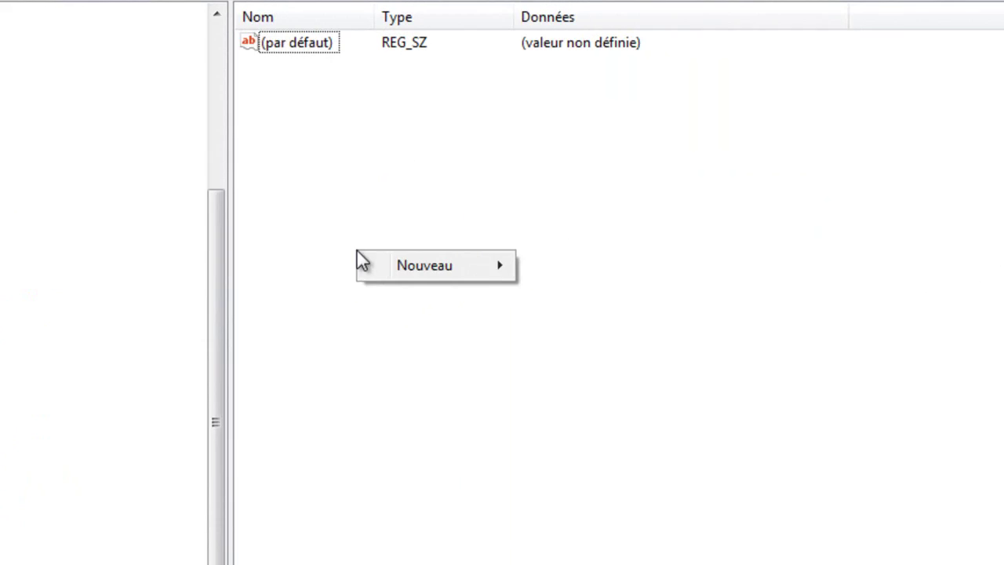
right_click(345, 215)
right_click(399, 371)
left_click_drag(500, 271, 585, 319)
right_click(557, 214)
left_click(712, 286)
right_click(285, 326)
right_click(567, 406)
right_click(496, 523)
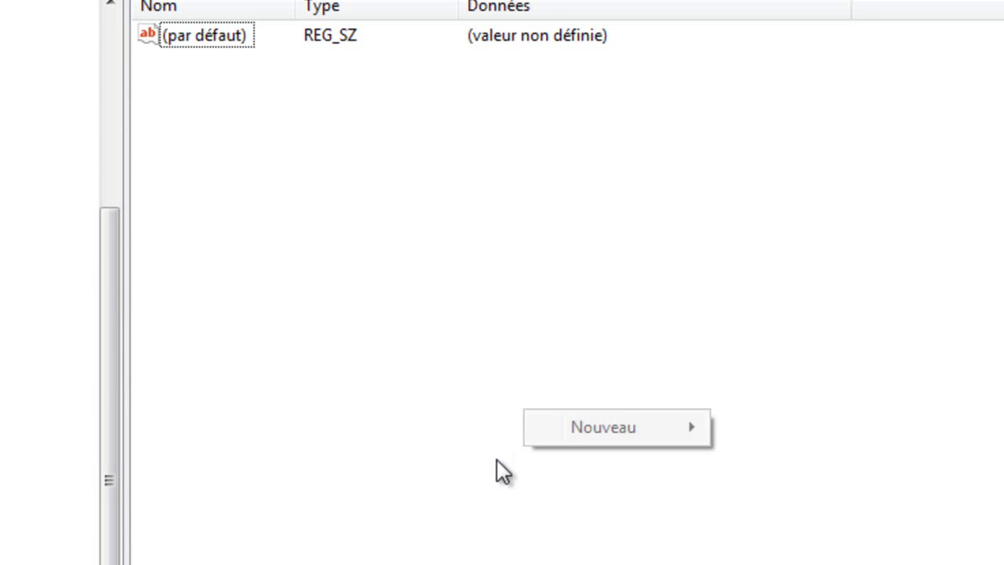
- Create a new key with the default name under Policies\Microsoft\Windows and delete it again
right_click(377, 424)
mouse_move(457, 448)
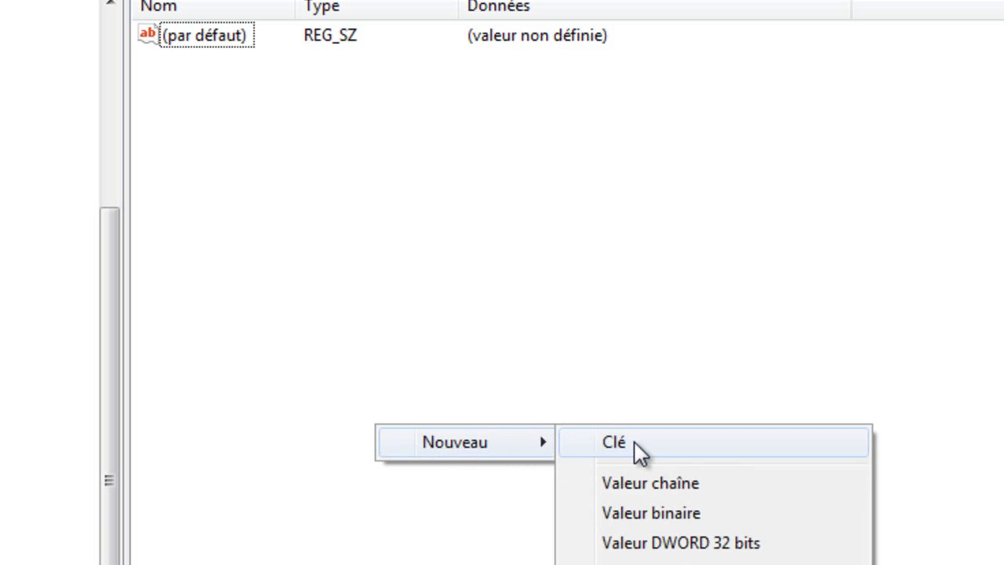
left_click(614, 442)
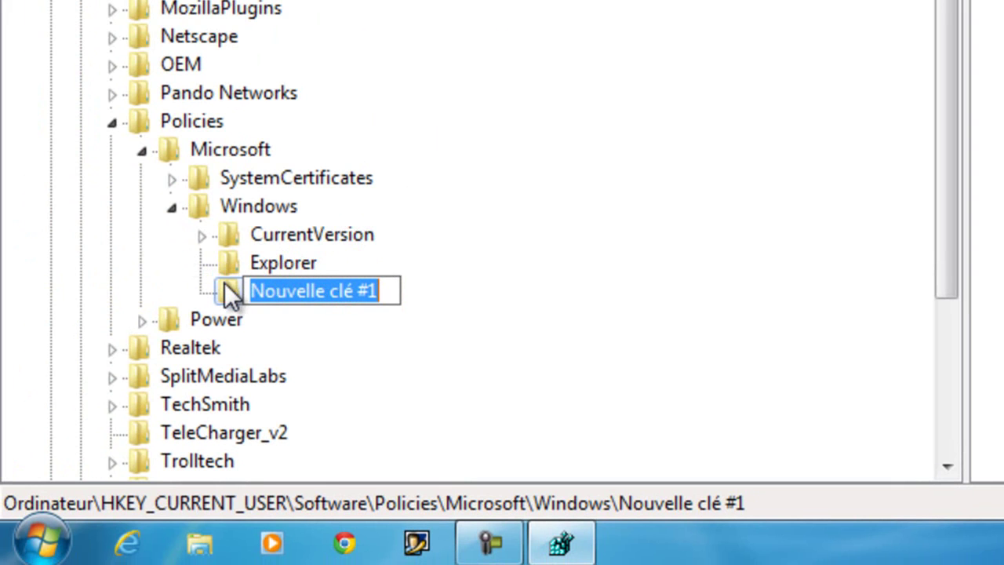
key("Return")
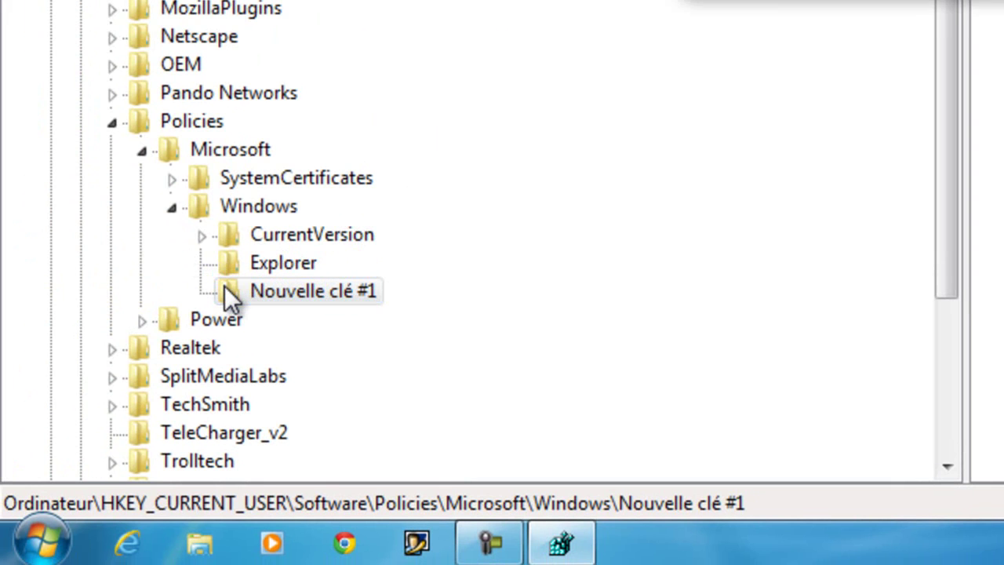
key("Return")
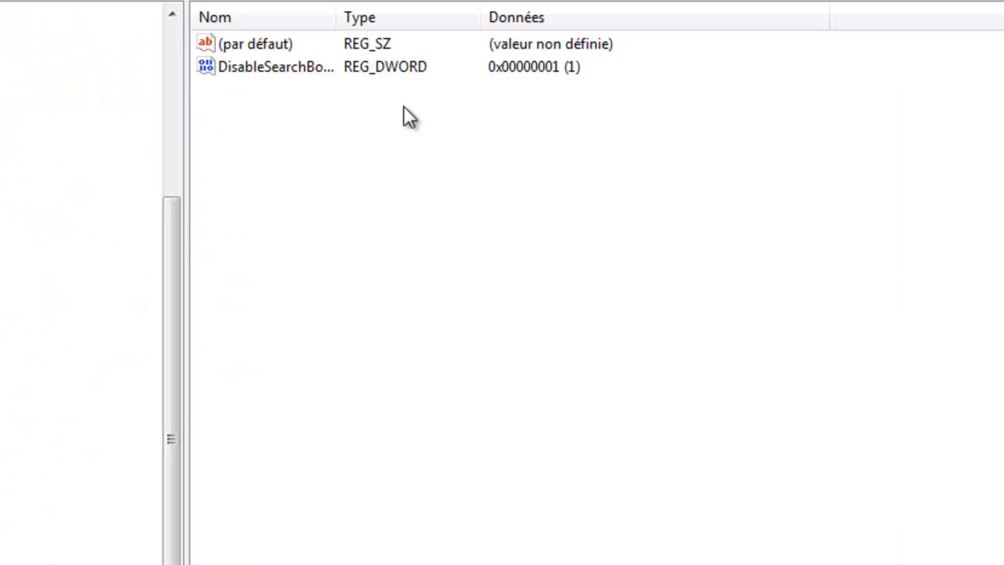
- Widen the name column for the Explorer key's values and review the types offered for a new value, without creating one
left_click_drag(269, 76, 421, 79)
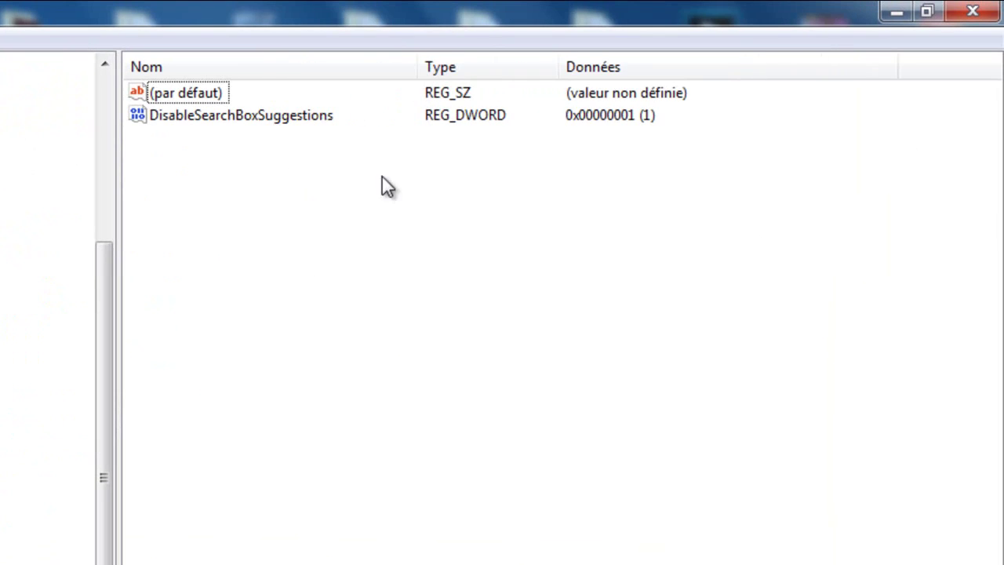
right_click(285, 292)
mouse_move(347, 314)
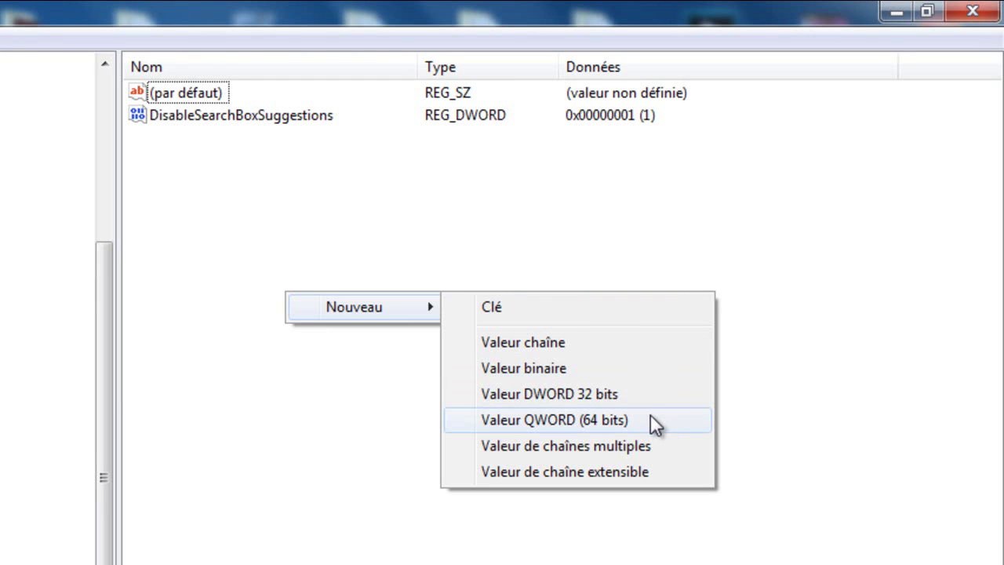
left_click(354, 222)
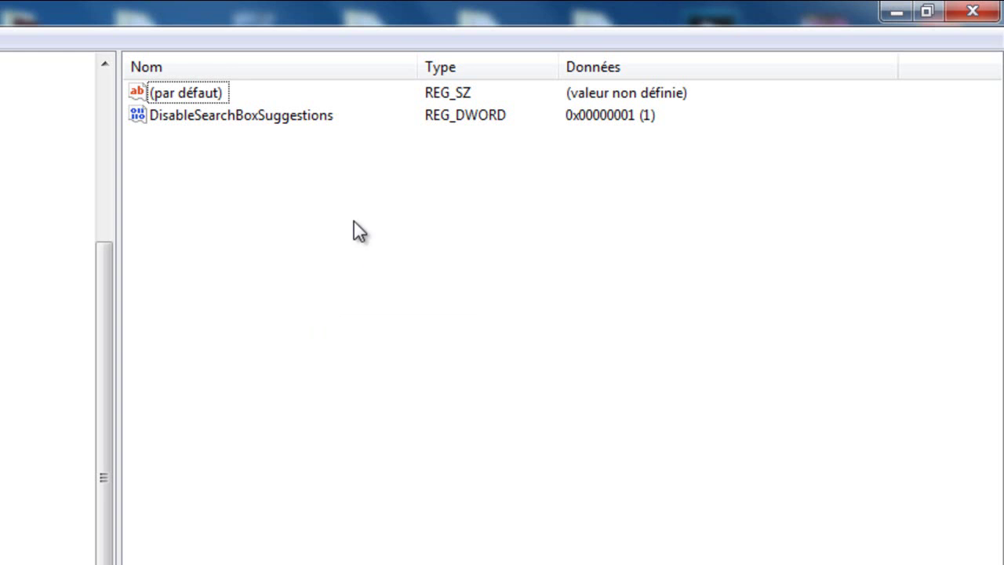
- Set the value data of DisableSearchBoxSuggestions in the Explorer key to 0
left_click(224, 115)
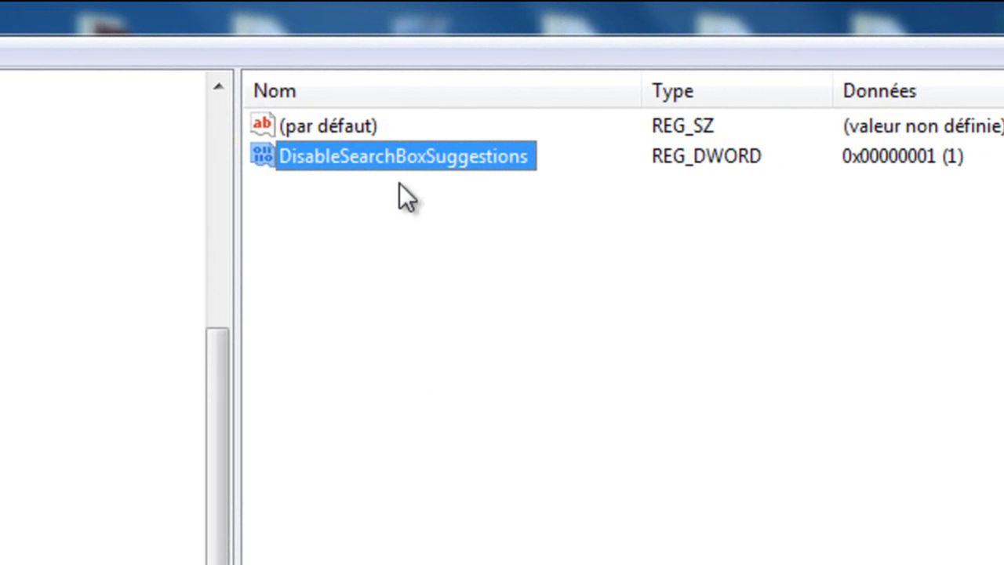
left_click(394, 224)
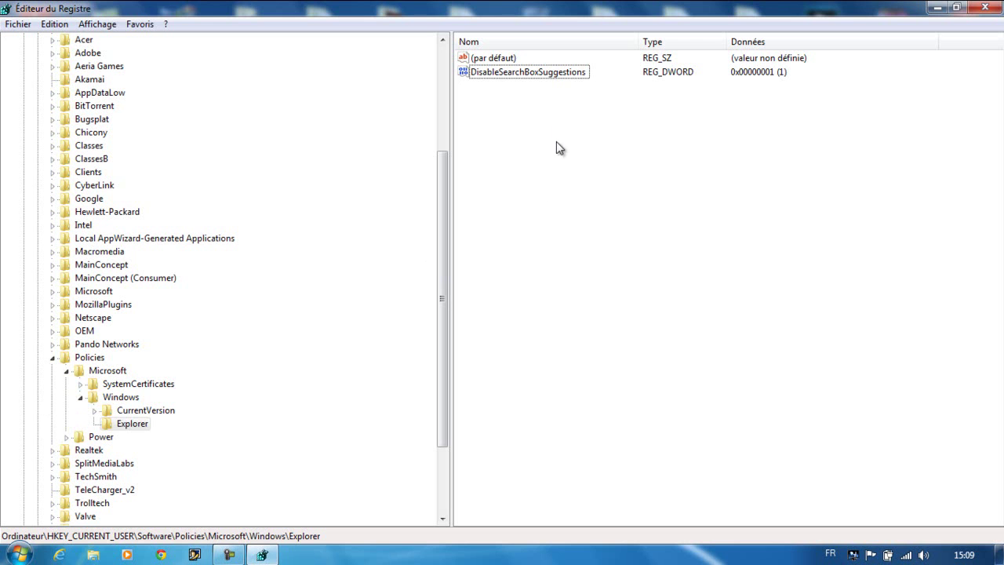
left_click(496, 71)
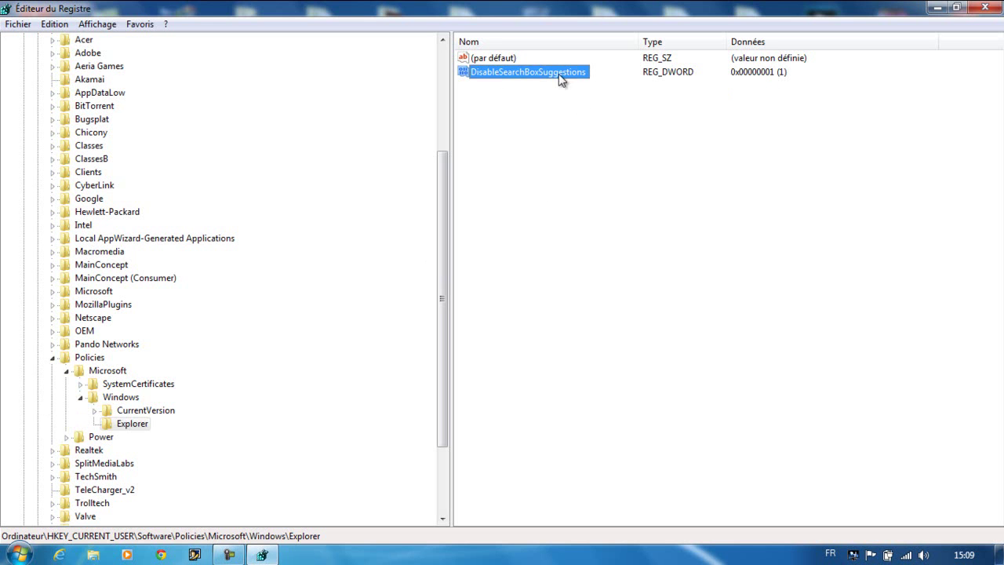
right_click(527, 72)
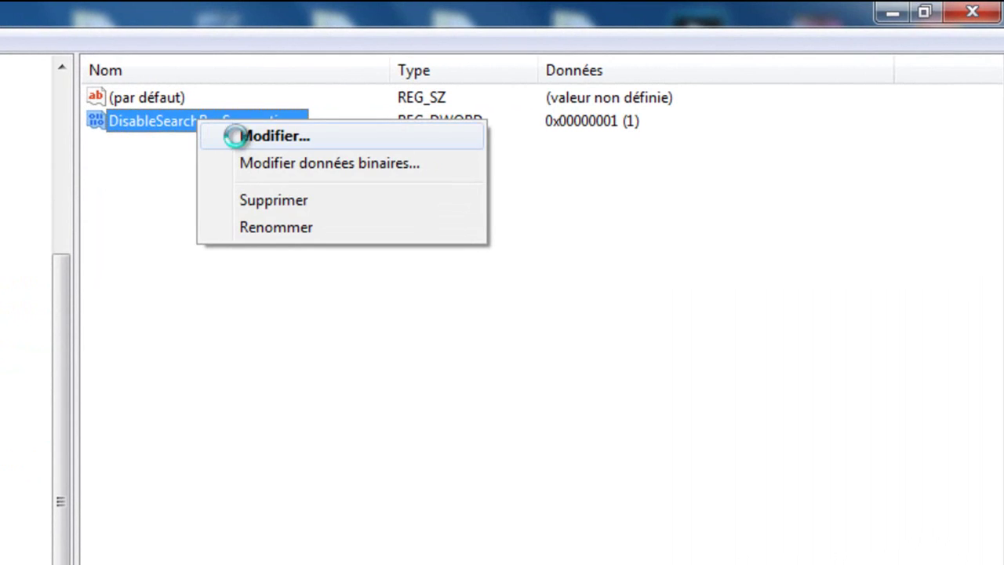
left_click(236, 136)
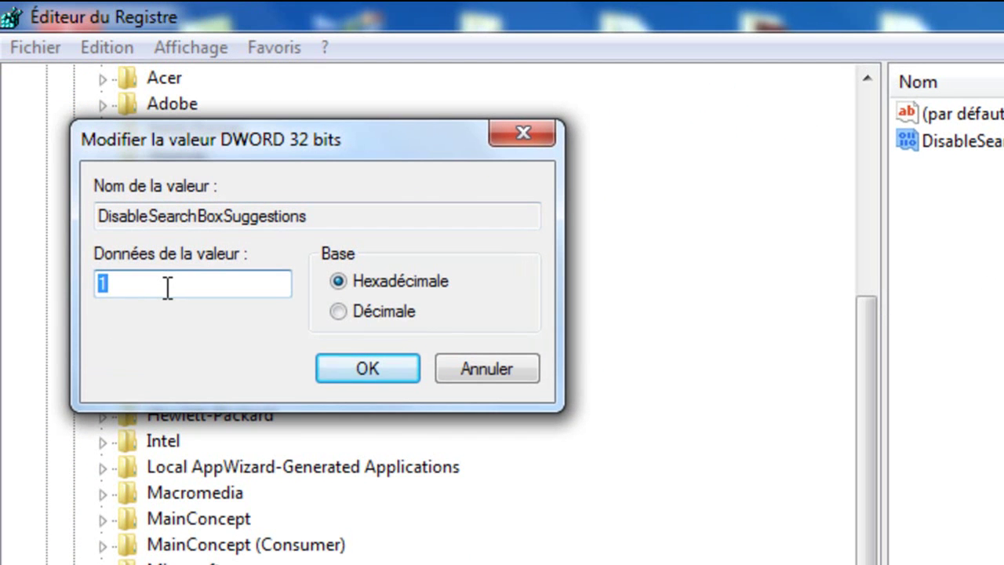
type("0")
left_click(345, 375)
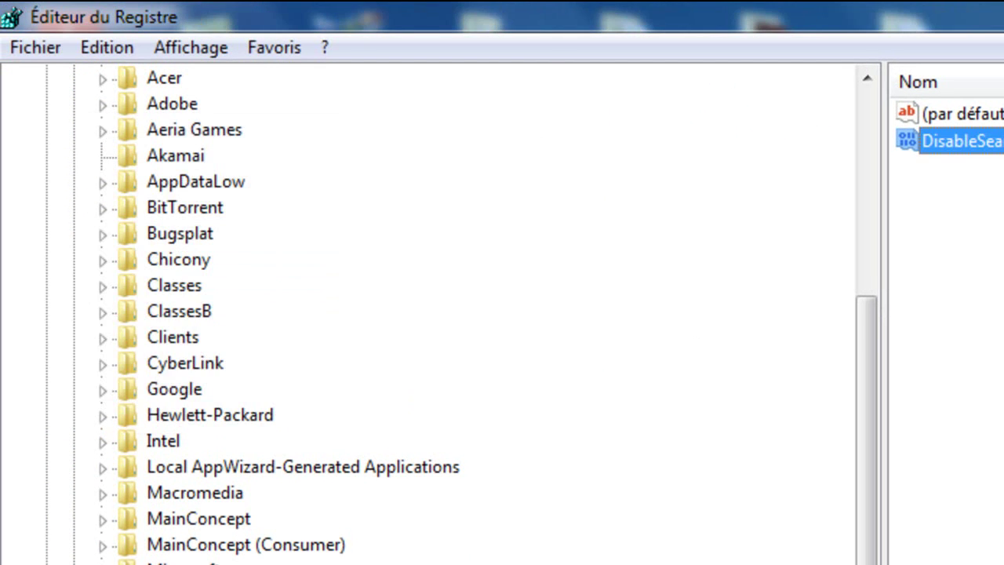
- Set the value data of DisableSearchBoxSuggestions to 1 to disable the search suggestions
right_click(982, 149)
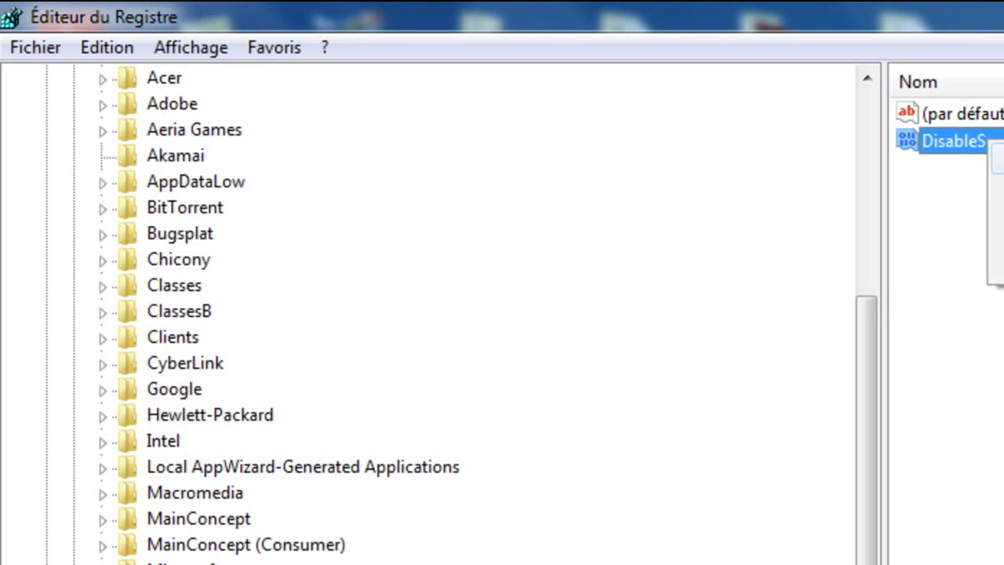
left_click(1000, 157)
type("1")
left_click(362, 370)
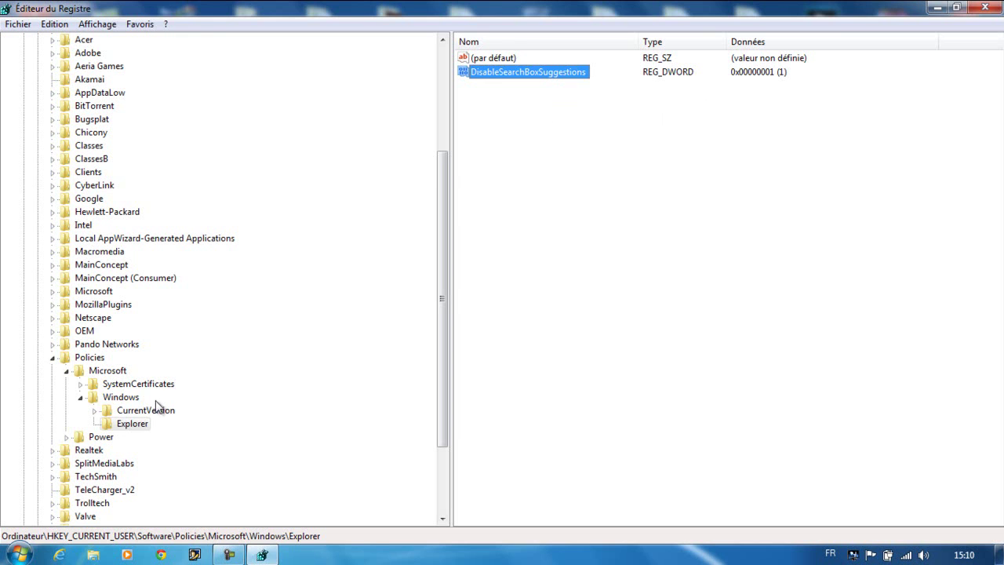
- Collapse the expanded registry branches from Policies\Microsoft\Windows up through Software to HKEY_CURRENT_USER
left_click(81, 398)
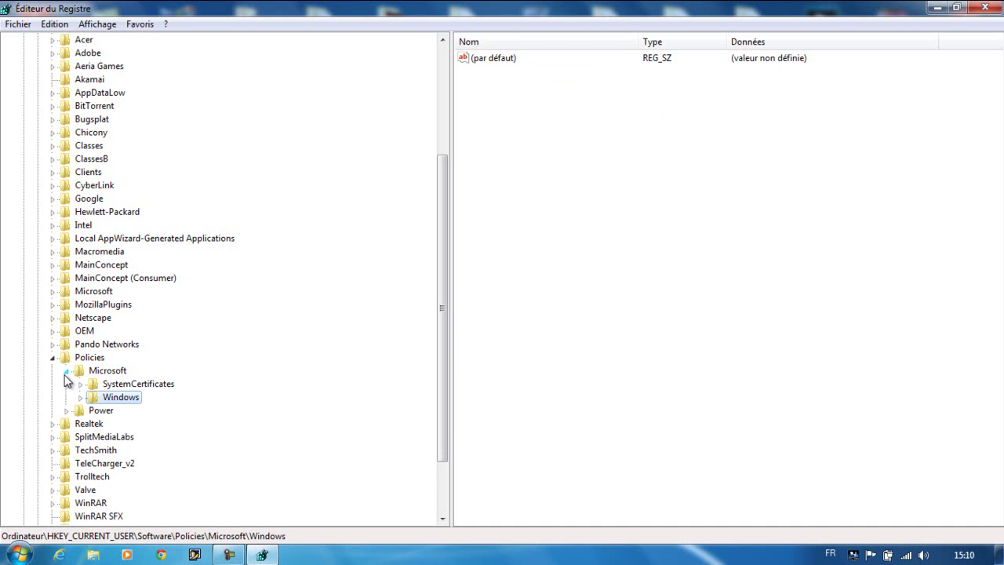
left_click(66, 371)
left_click(52, 357)
left_click_drag(437, 391, 482, 212)
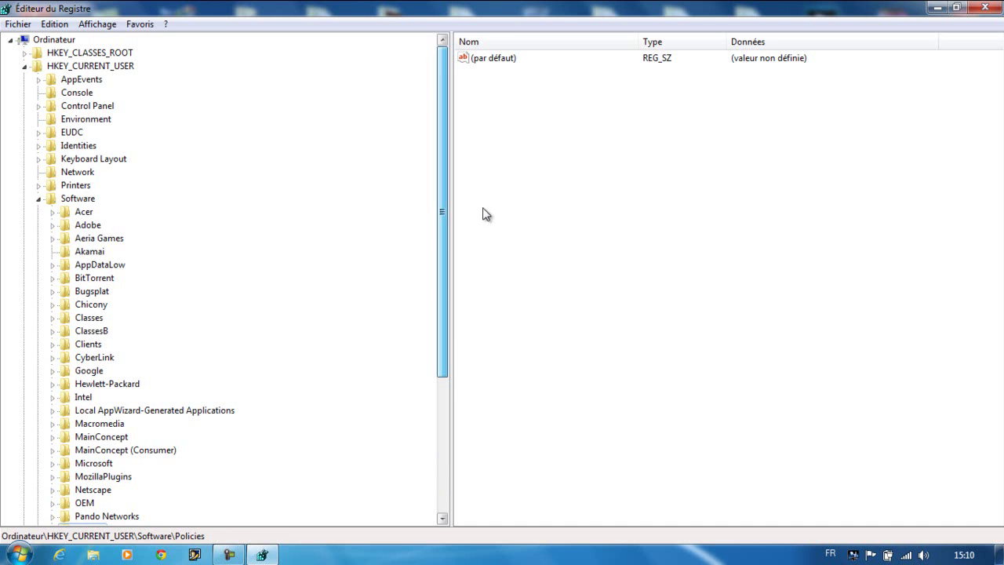
left_click(40, 199)
left_click(24, 66)
- Close the Registry Editor and return to the desktop
left_click(18, 23)
left_click(102, 6)
left_click(70, 40)
left_click(984, 7)
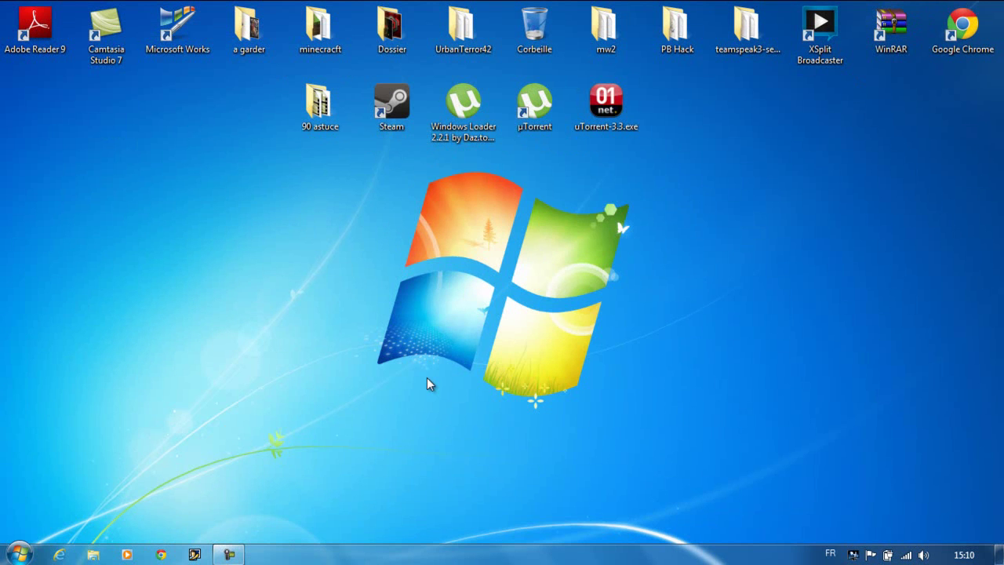
left_click(232, 554)
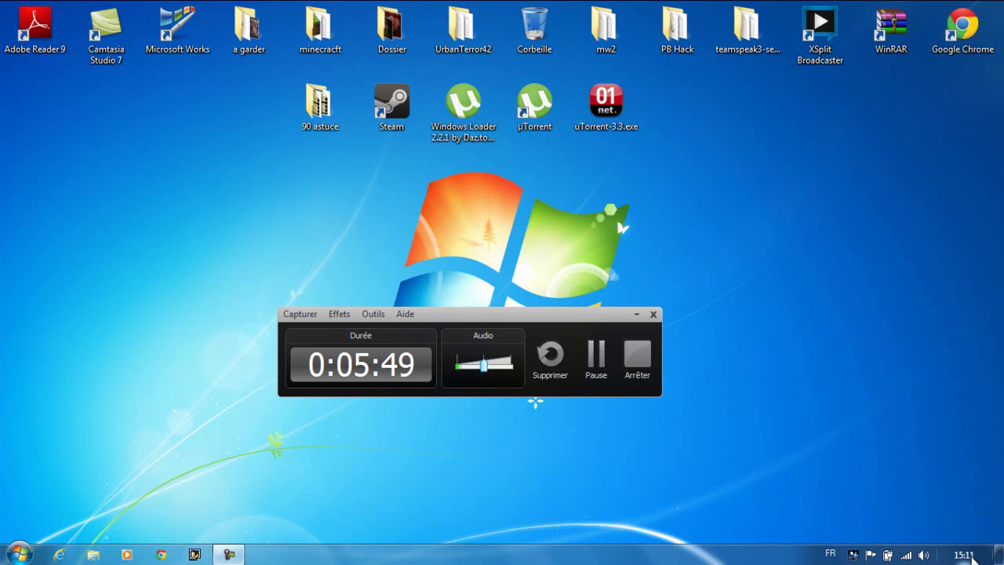
mouse_move(972, 558)
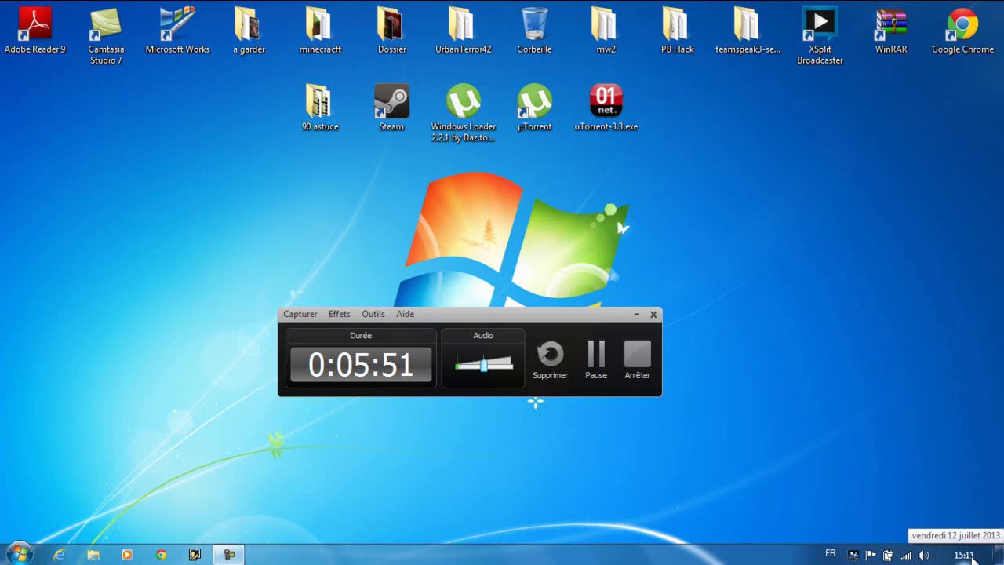